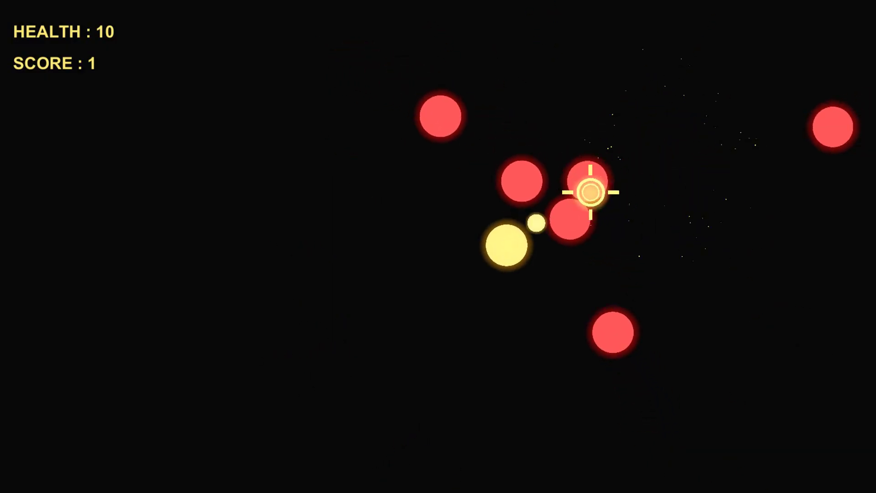
- Shoot six red orbs in the running game, including several in the lower-left cluster
left_click(515, 242)
left_click(466, 249)
left_click(427, 258)
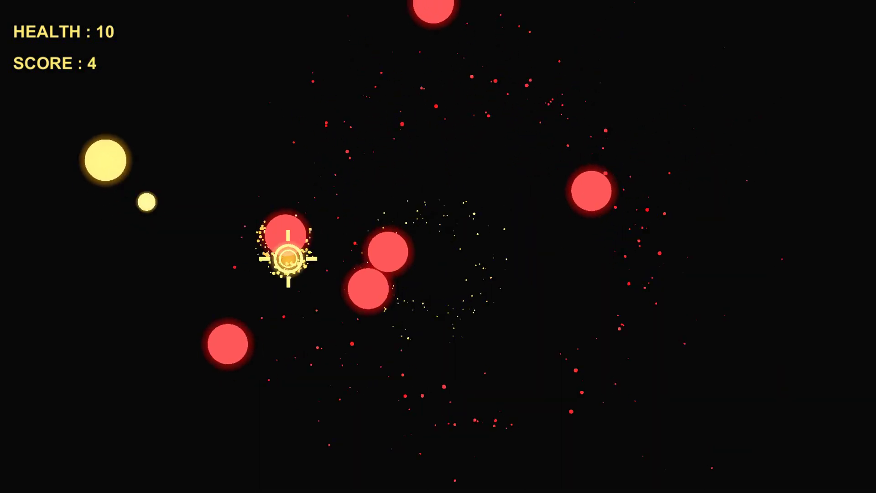
left_click(273, 239)
left_click(136, 386)
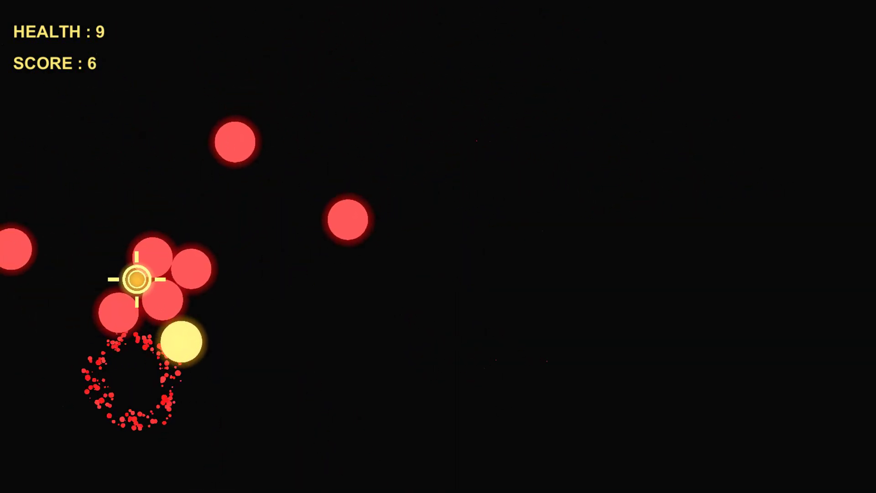
left_click(187, 347)
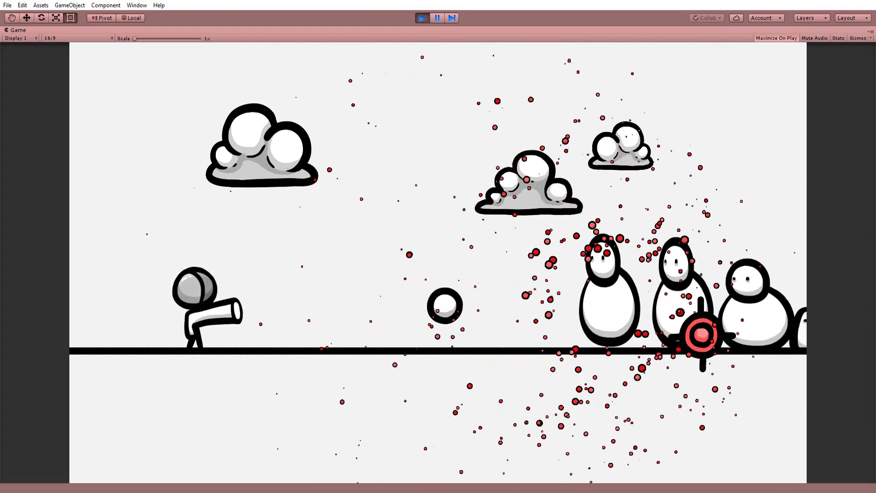
- Stop play mode and create a new animation clip named 'idle' for the Main Camera
key("ctrl+p")
left_click(46, 86)
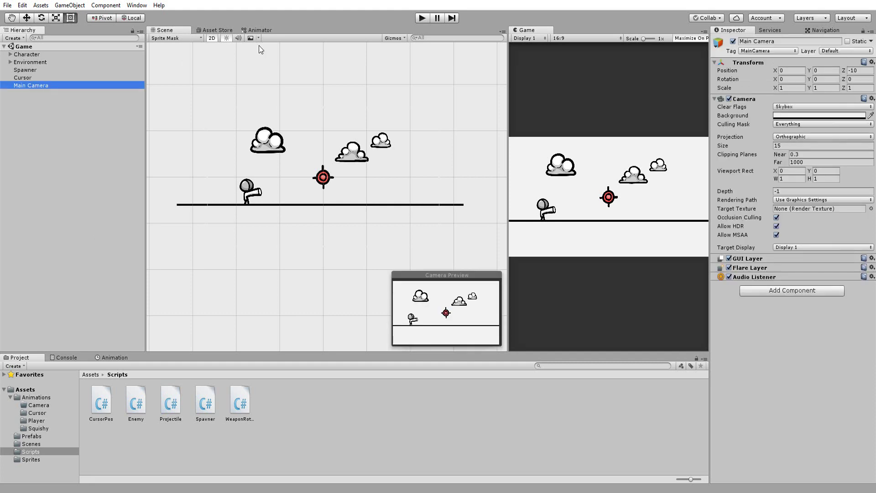
left_click(136, 5)
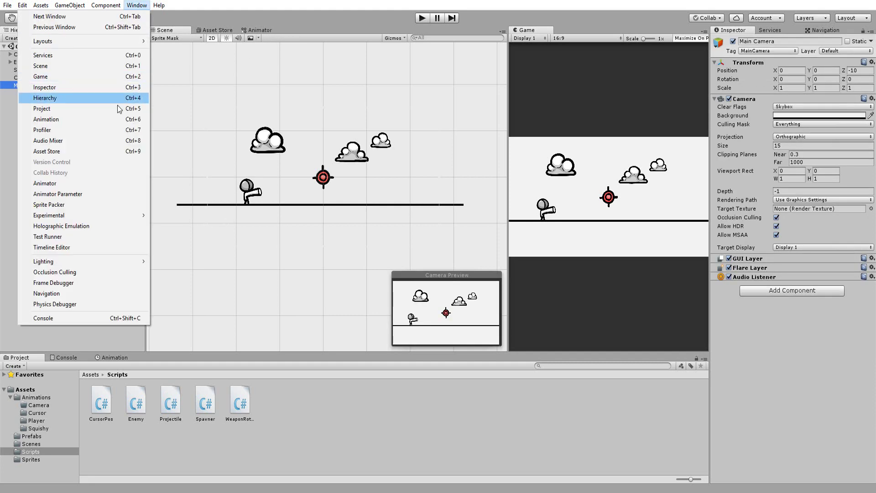
left_click(93, 119)
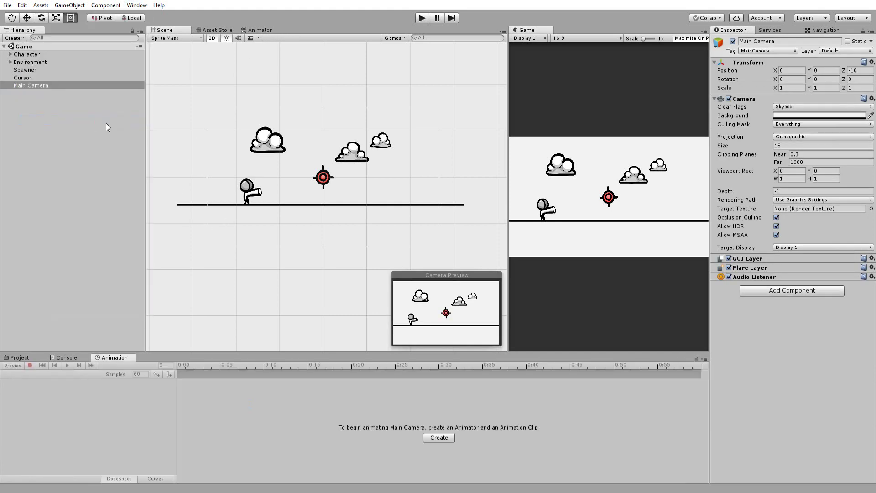
left_click(438, 438)
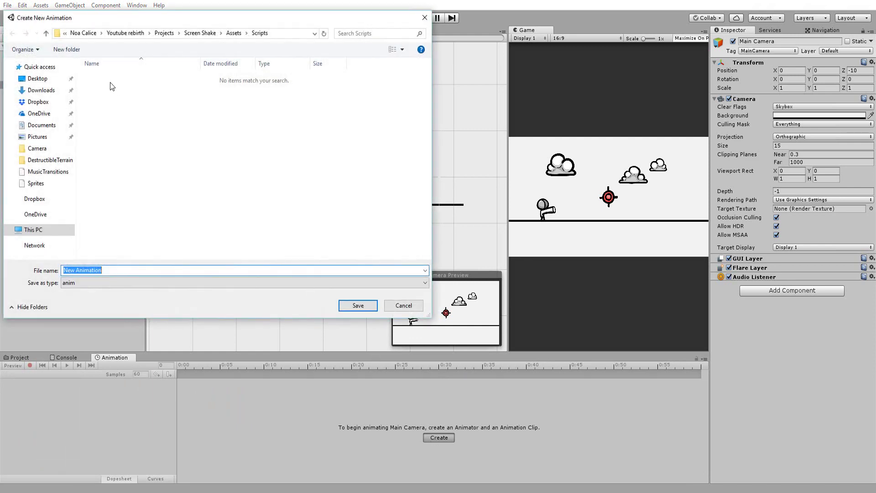
type("idle")
key("Return")
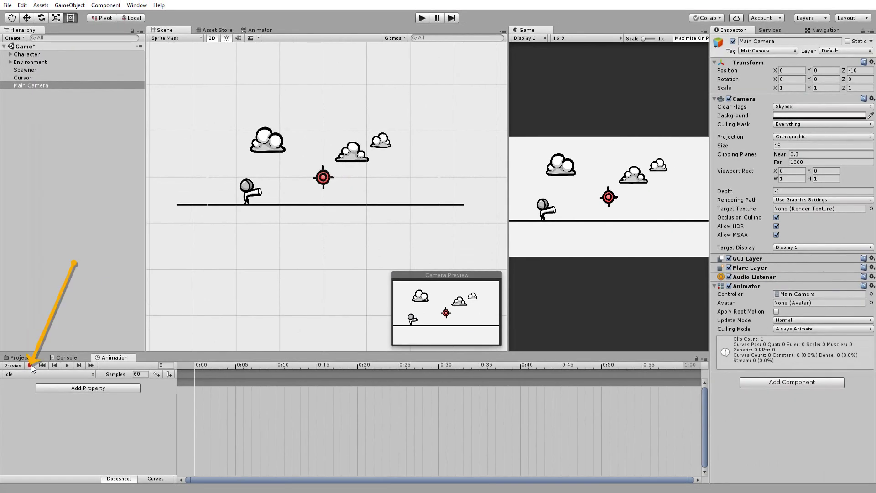
- Record a Position keyframe at 0:00 holding the camera at 0, 0, -10
left_click(30, 365)
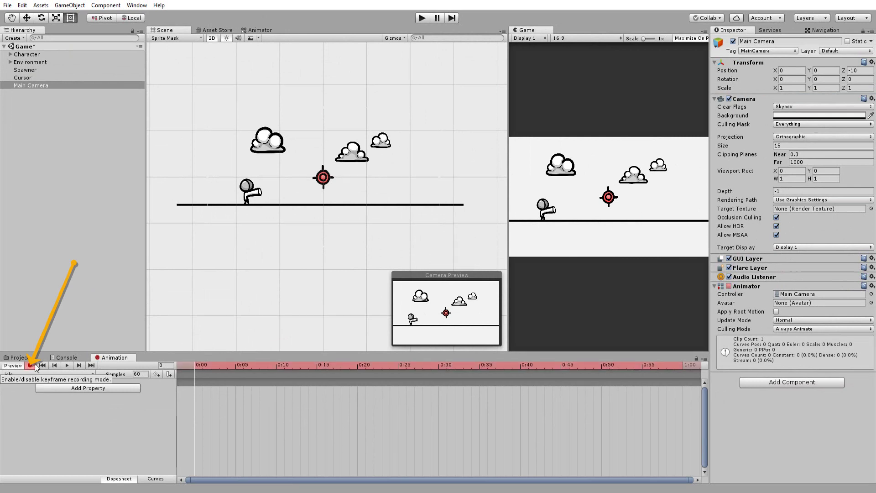
key("w")
scroll(331, 173, "up", 1)
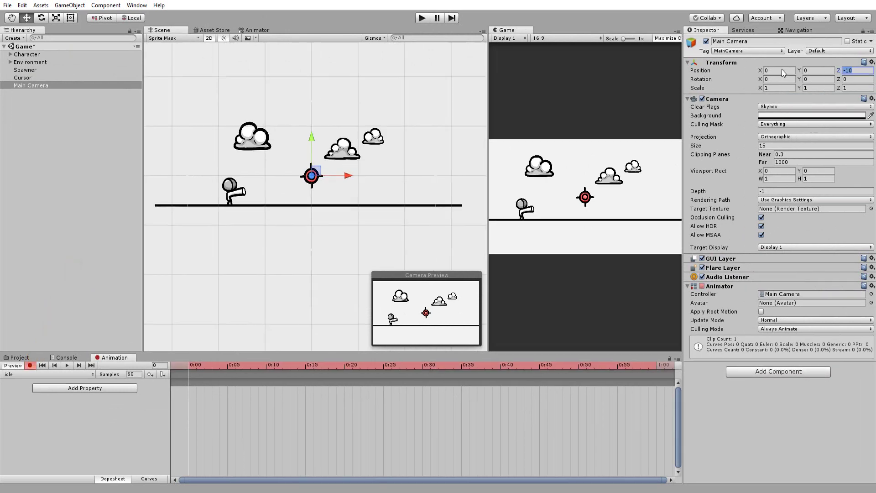
left_click(781, 69)
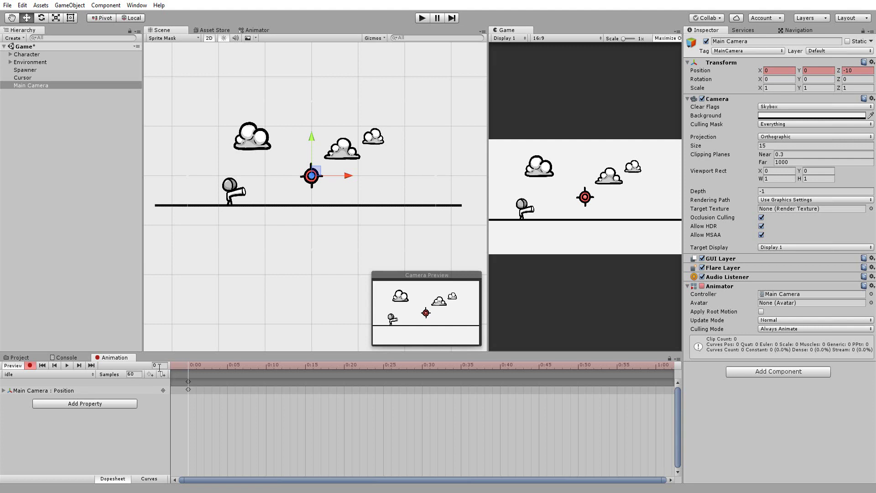
- Create a second camera animation clip named 'shake'
left_click(73, 377)
left_click(69, 398)
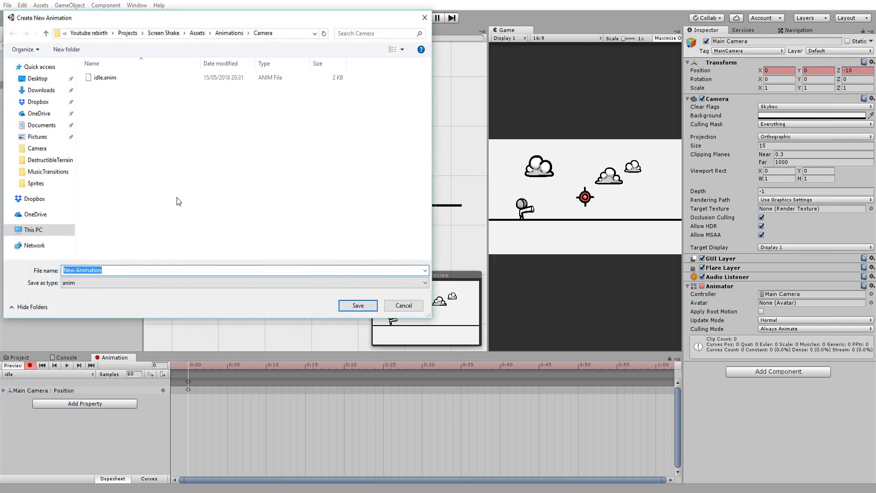
type("shake")
key("Return")
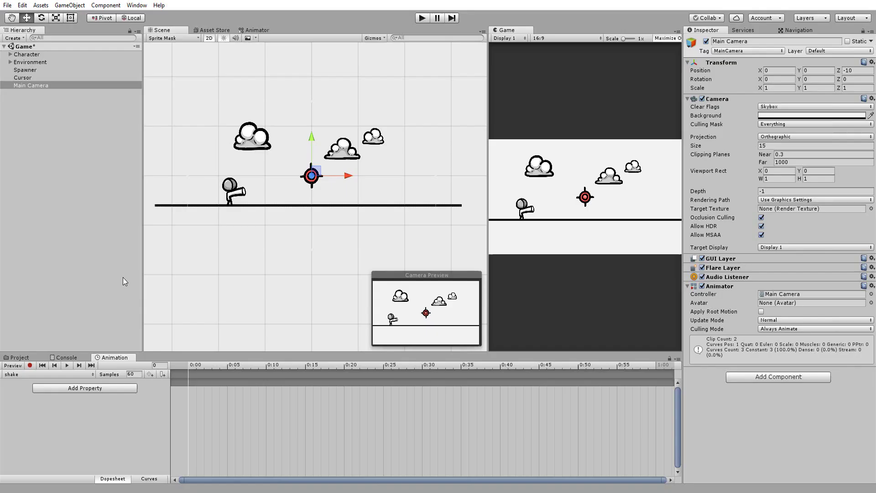
- Record Position keys swinging the camera's X to -0.39, back to 0, then 0.39 over frames 2–7
left_click(30, 365)
scroll(255, 211, "up", 2)
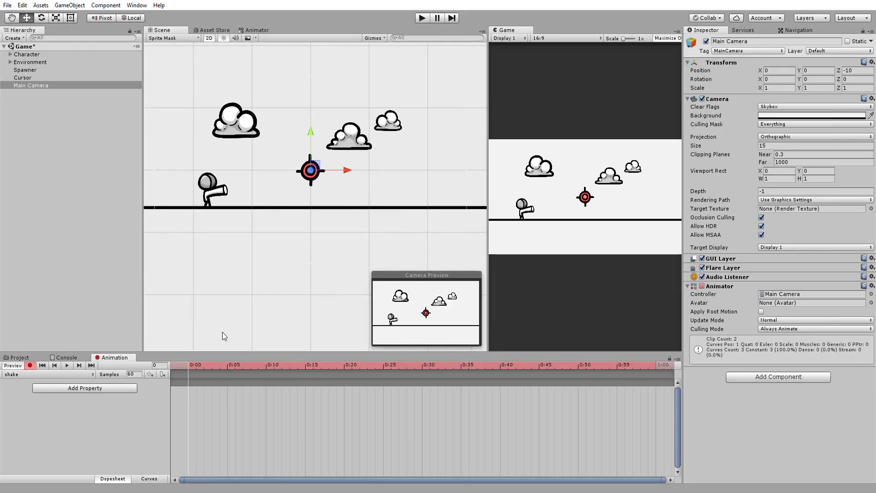
left_click(206, 374)
middle_click_drag(334, 201, 338, 190)
left_click_drag(337, 190, 334, 191)
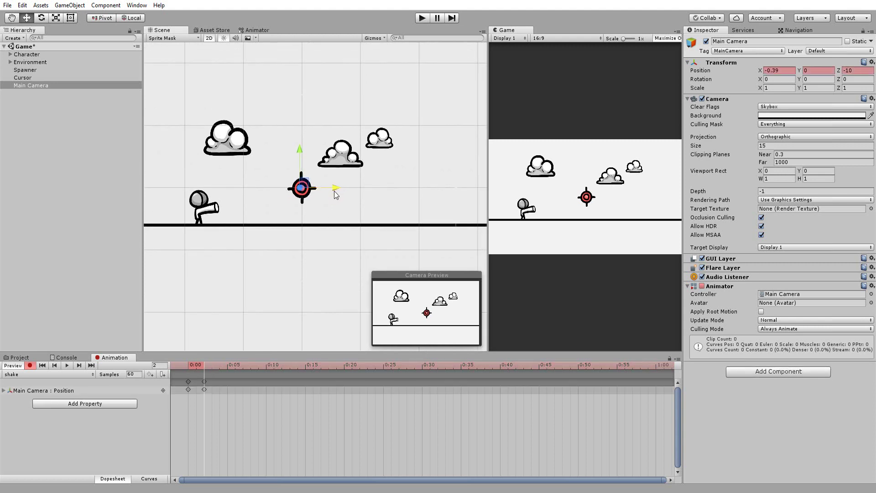
left_click(215, 366)
left_click(218, 366)
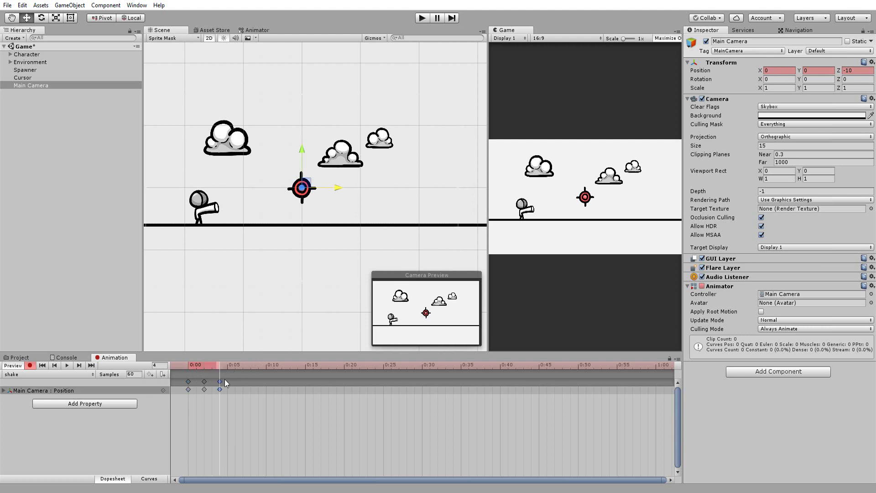
left_click(233, 366)
left_click_drag(339, 190, 341, 189)
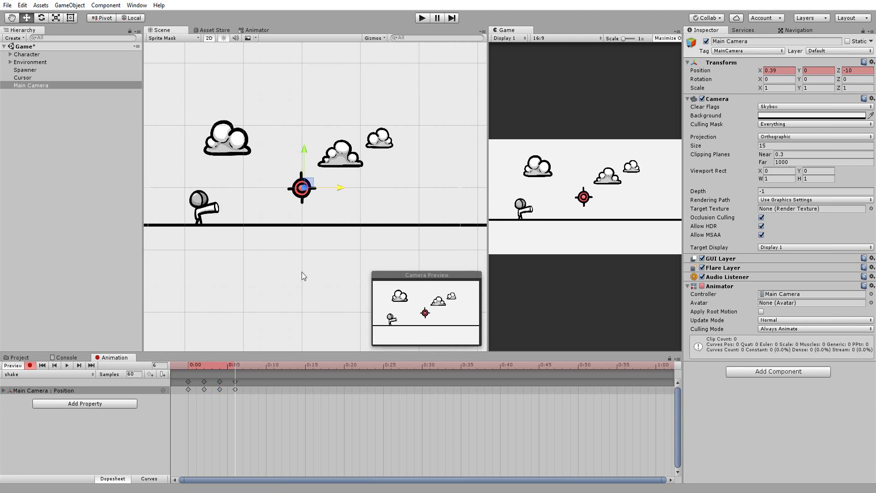
left_click(248, 367)
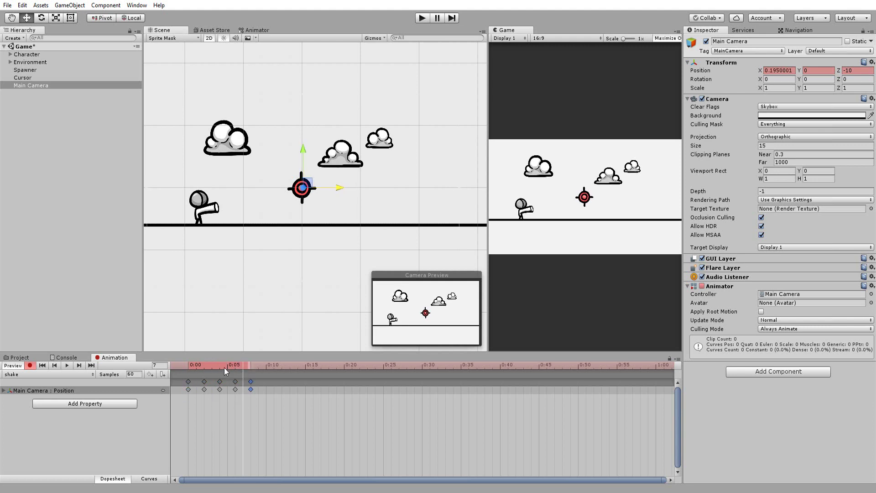
- Add a final near-centre Position key and preview the shake clip
left_click(63, 367)
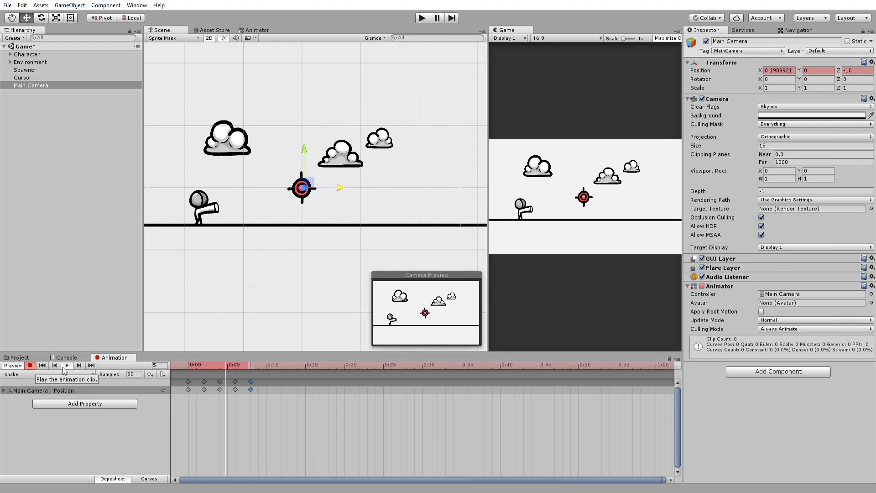
scroll(216, 398, "up", 2)
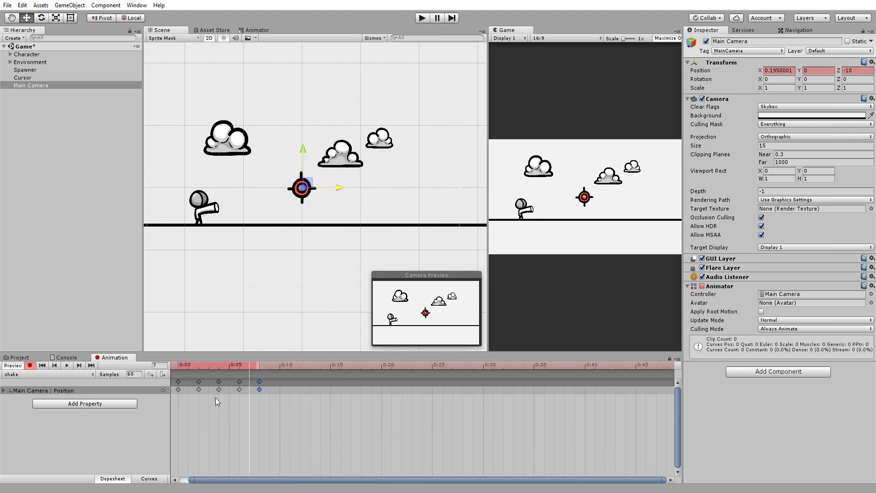
left_click_drag(191, 480, 198, 410)
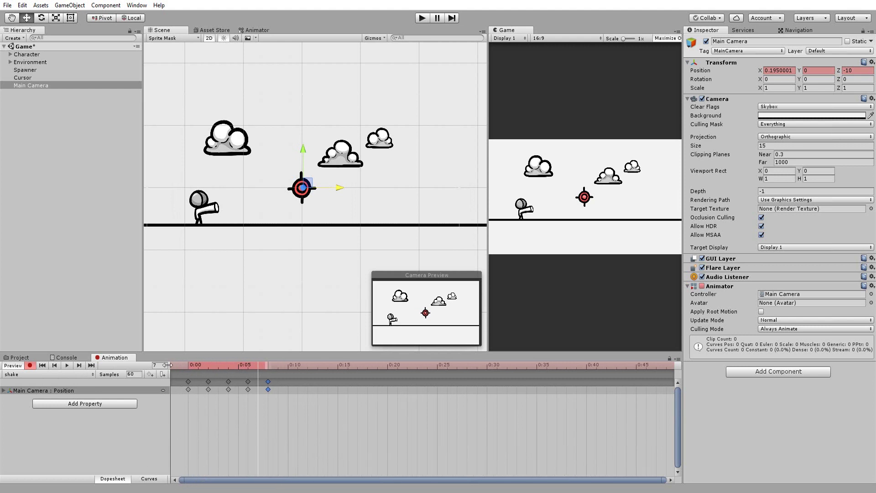
left_click(67, 366)
left_click(66, 366)
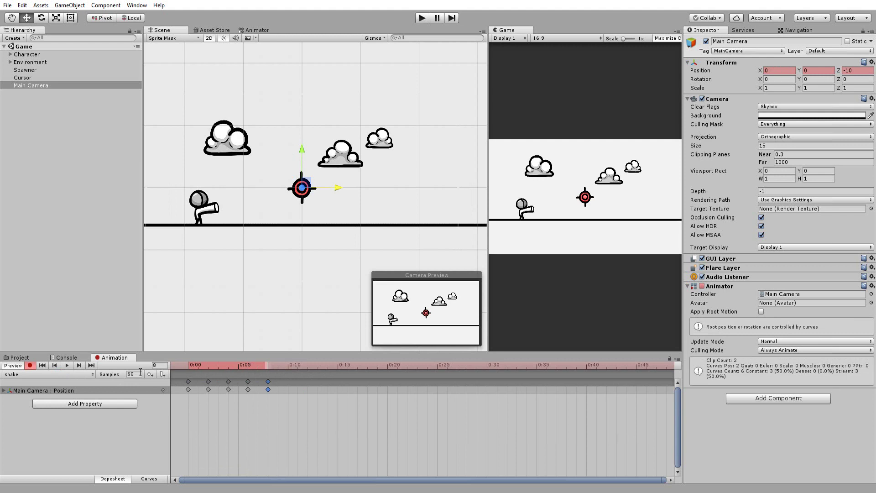
- Box-select the shake keyframes, compress them into a shorter span, and end recording
left_click_drag(296, 401, 204, 378)
left_click_drag(269, 389, 198, 377)
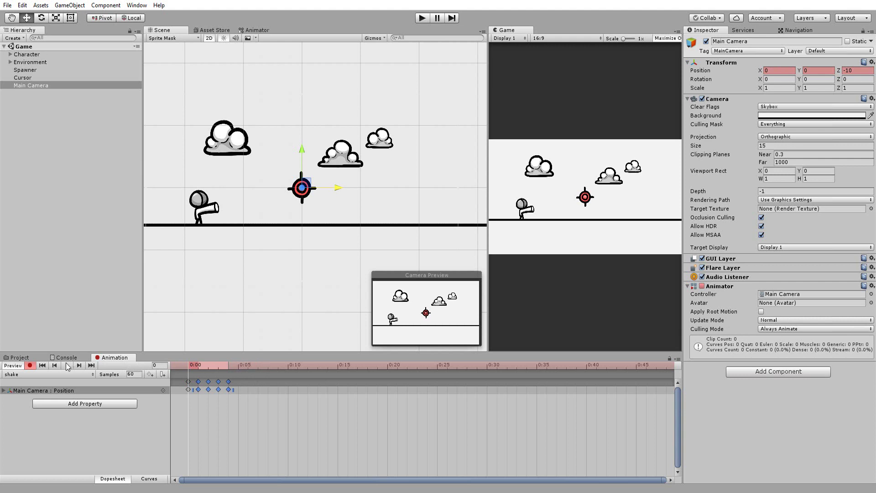
left_click(19, 357)
- Add a Trigger parameter named 'shake' to the camera's Animator controller
left_click(253, 30)
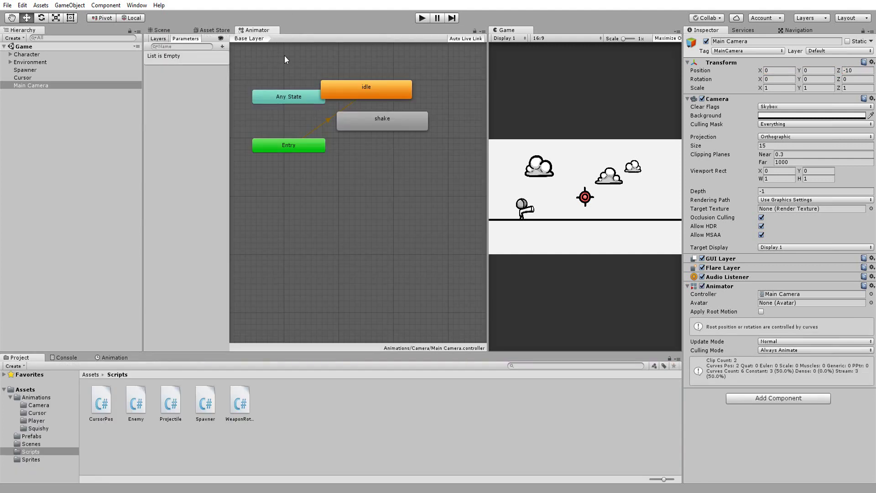
left_click(239, 53)
left_click(224, 47)
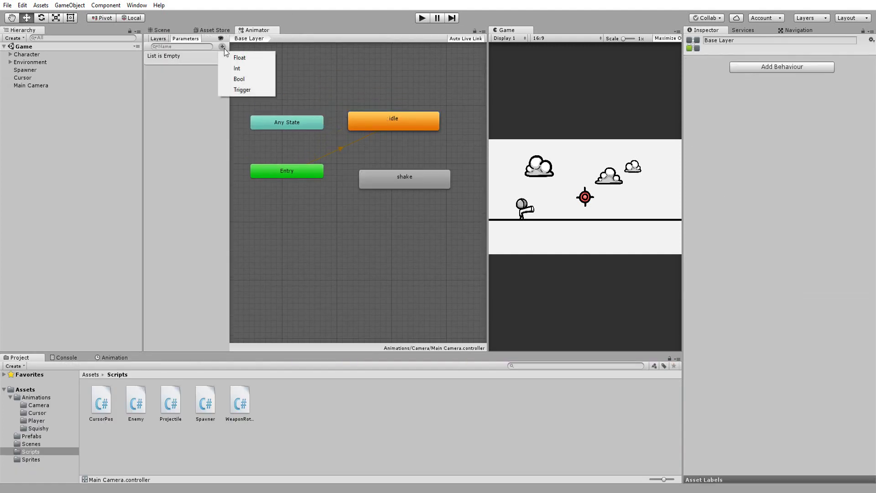
left_click(242, 90)
type("shake")
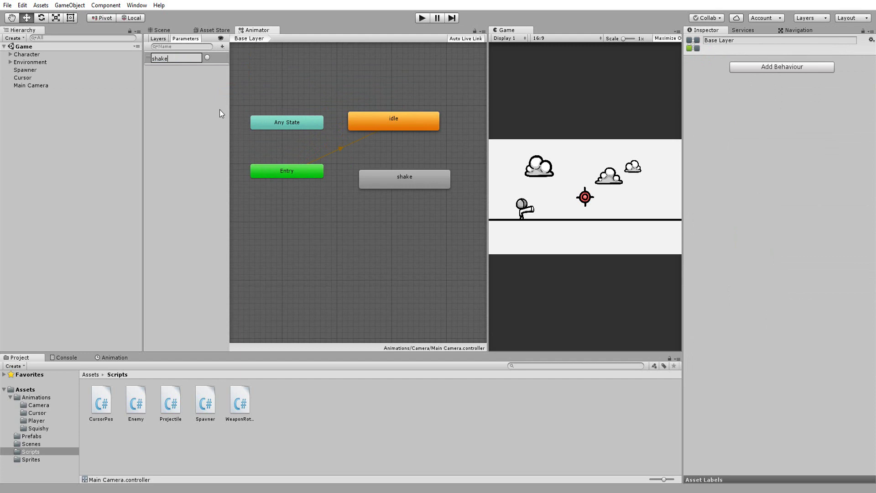
key("Return")
- Make an idle→shake transition on the shake trigger with no exit time and duration 0
right_click(385, 118)
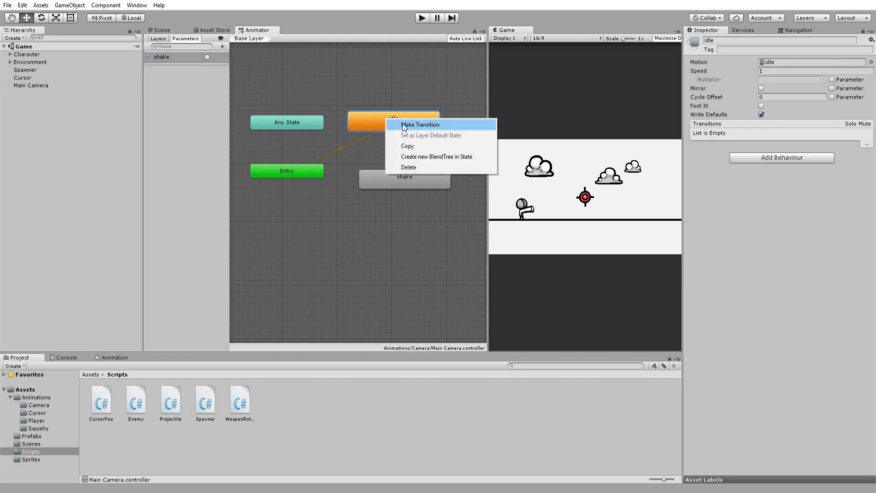
left_click(405, 124)
left_click(399, 180)
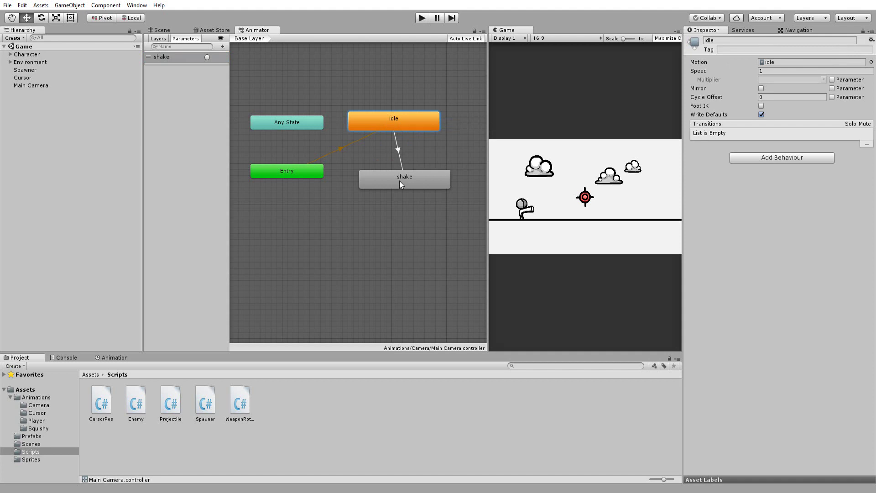
left_click(397, 150)
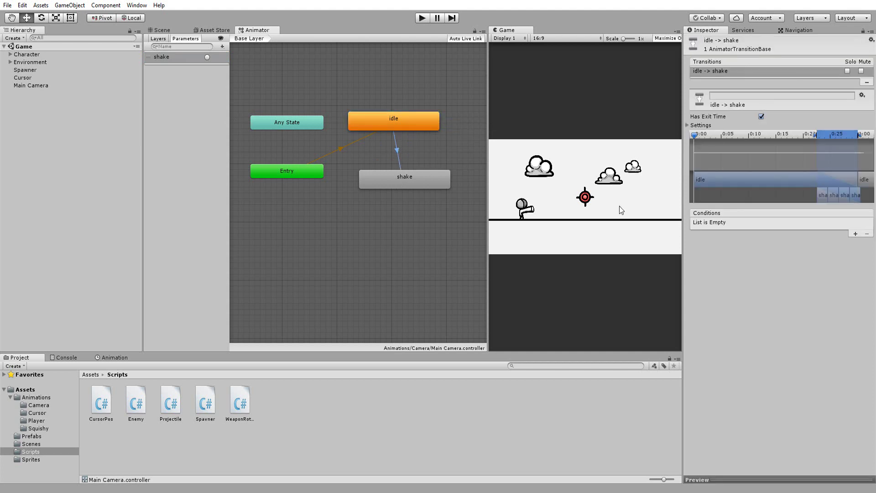
left_click(854, 234)
left_click(712, 125)
left_click(761, 116)
left_click(782, 152)
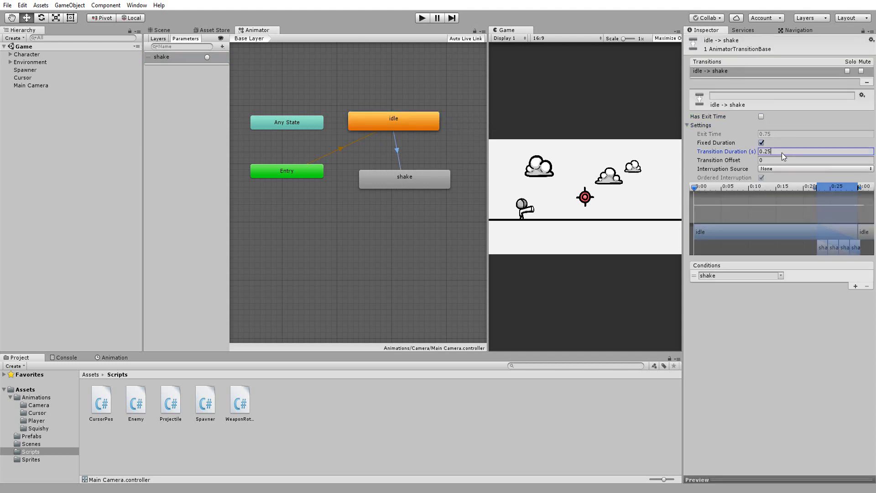
key("BackSpace")
key("BackSpace")
key("BackSpace")
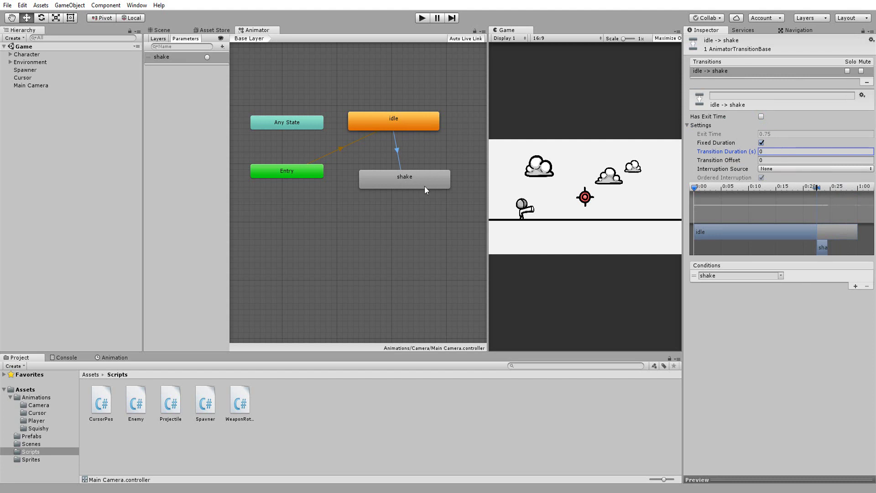
- Add a shake→idle transition with Exit Time 1 and Transition Duration 0
left_click(424, 185)
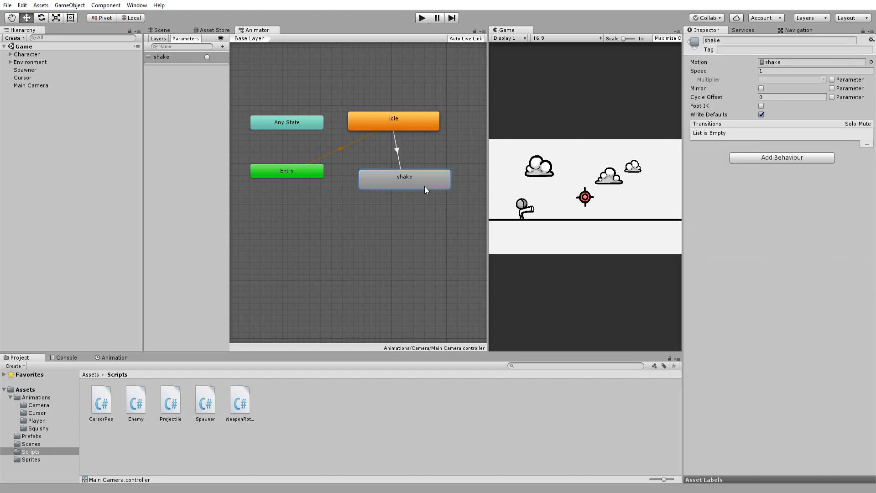
right_click(425, 186)
left_click(446, 190)
left_click(418, 117)
left_click(403, 152)
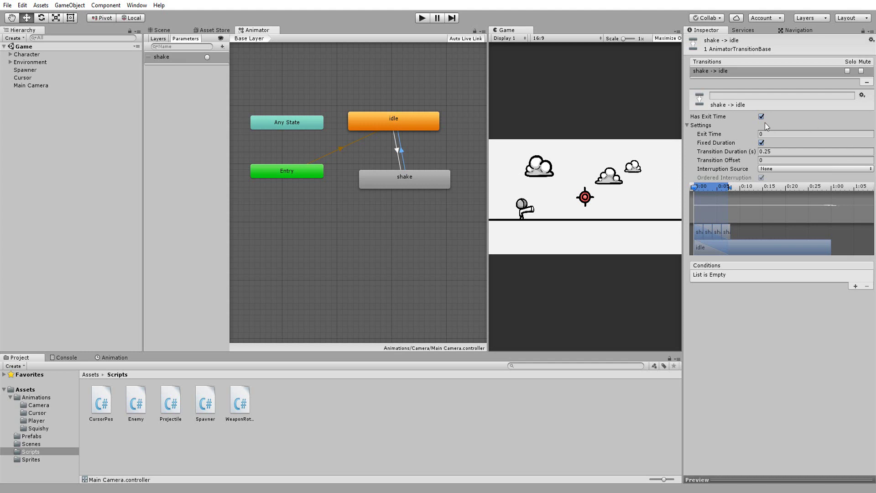
left_click(772, 135)
type("1")
key("Tab")
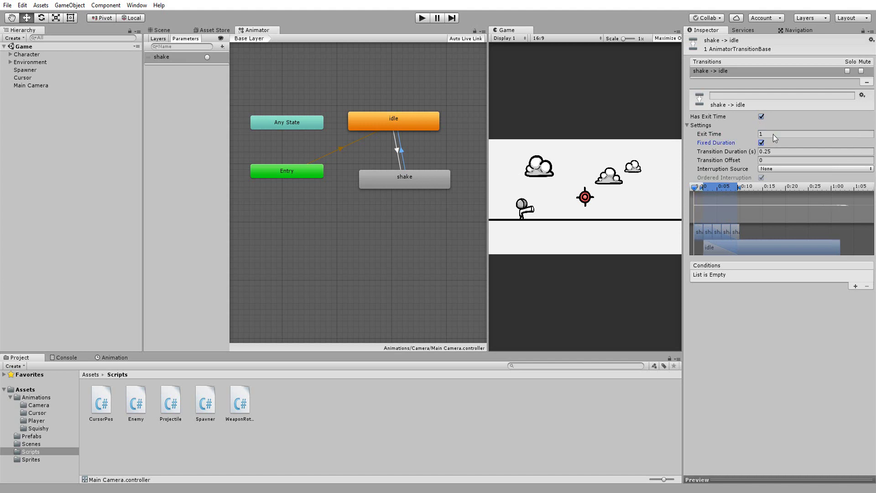
key("Tab")
type("0")
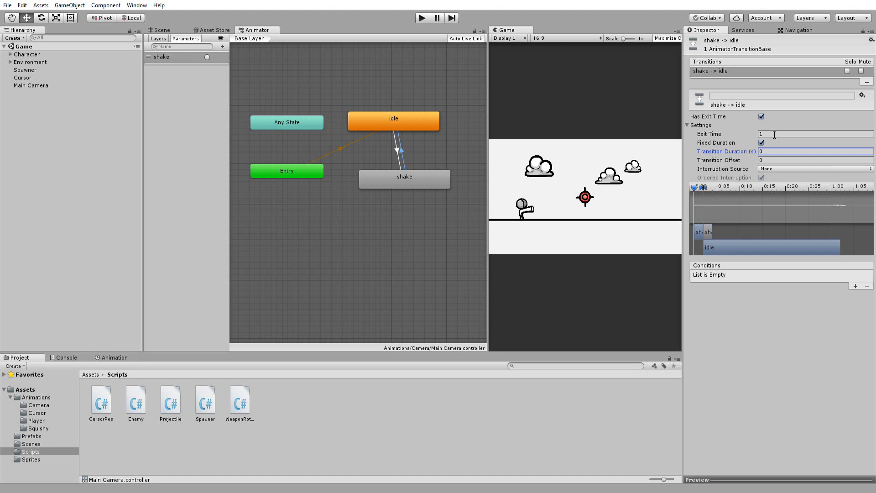
- Turn off Loop Time on the shake animation clip
left_click(38, 404)
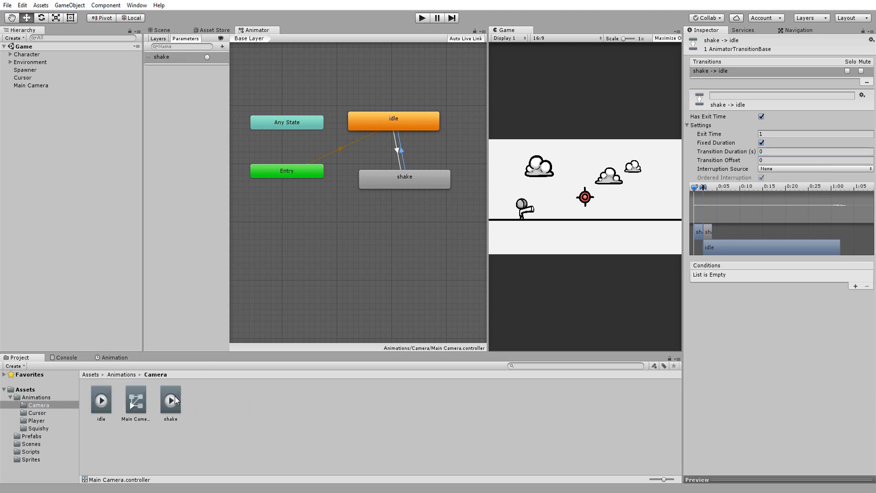
left_click(171, 401)
left_click(760, 71)
left_click(761, 72)
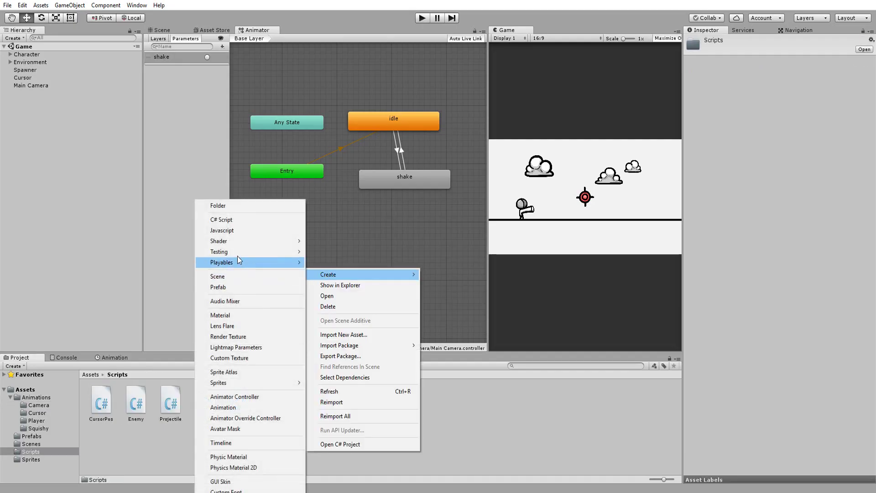
- Create a Shake C# script, attach it to Shake Manager, and start a public Animator field
left_click(228, 223)
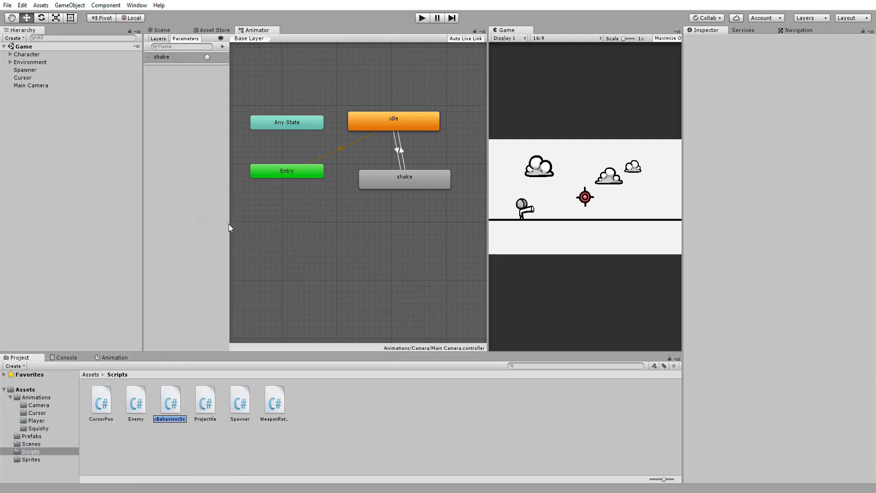
type("Shake")
key("Return")
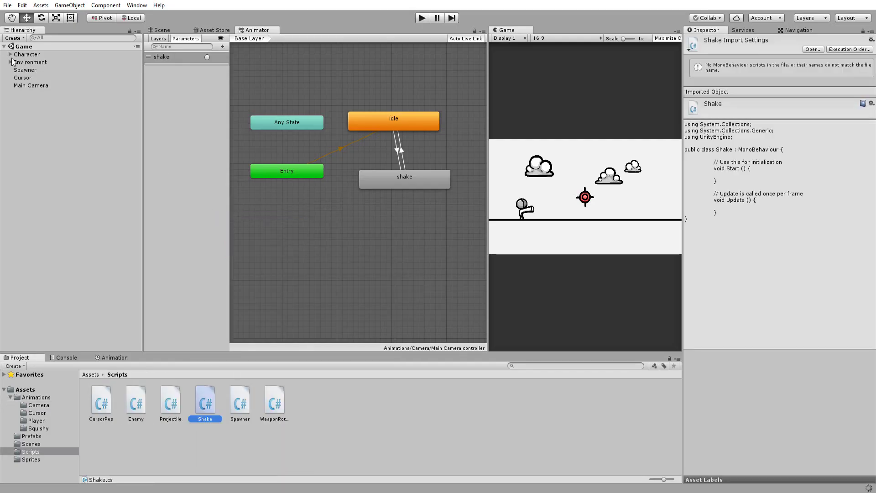
left_click_drag(205, 401, 789, 138)
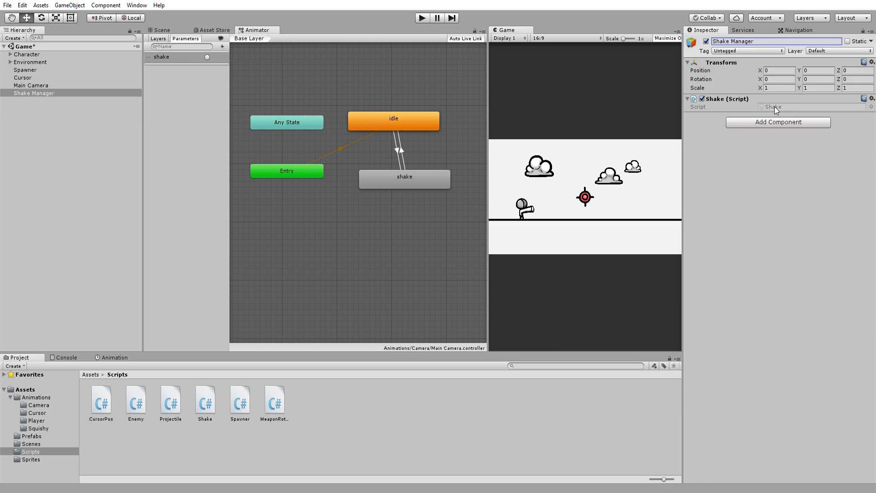
left_click(774, 107)
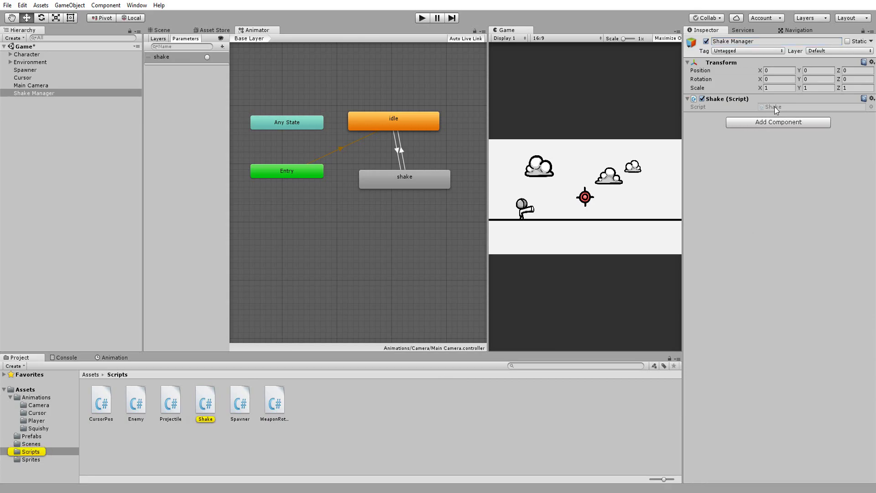
double_click(774, 106)
type("public ")
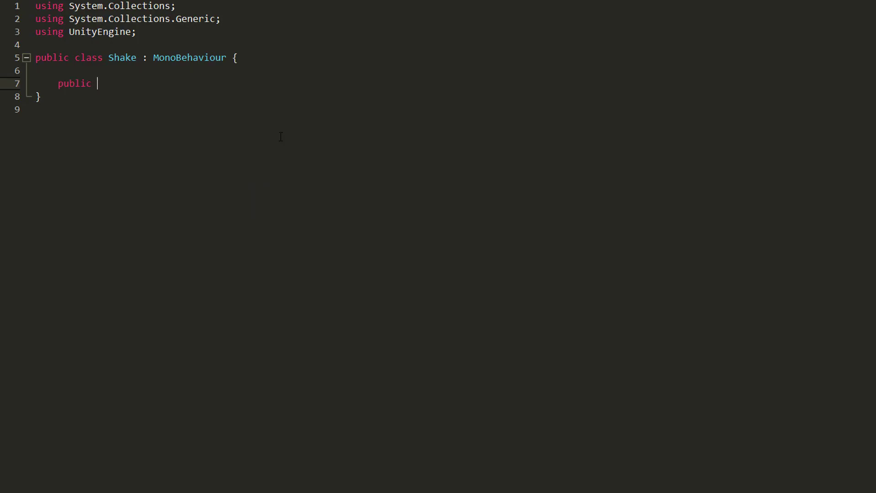
type("Animator")
- Add a public Animator camAnim field and a CamShake method calling camAnim.SetTrigger("shake")
key("Tab")
type("camAnim;")
key("Return")
key("Return")
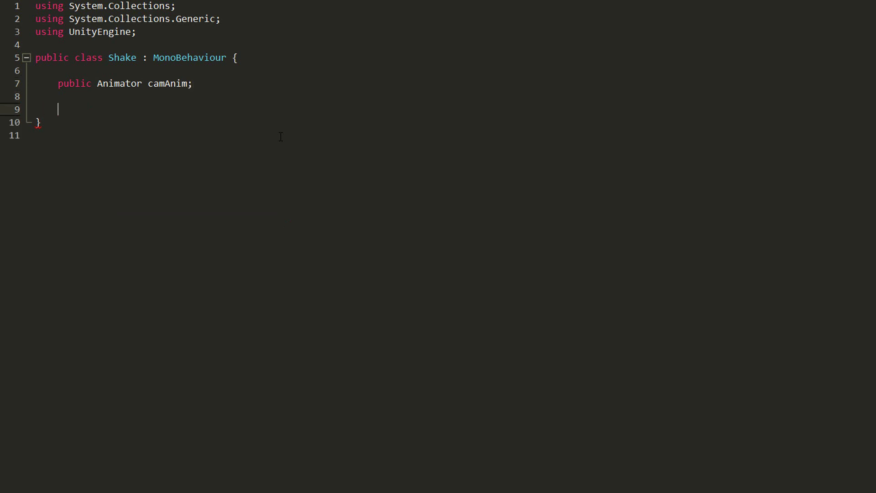
type("public void CamShake(){")
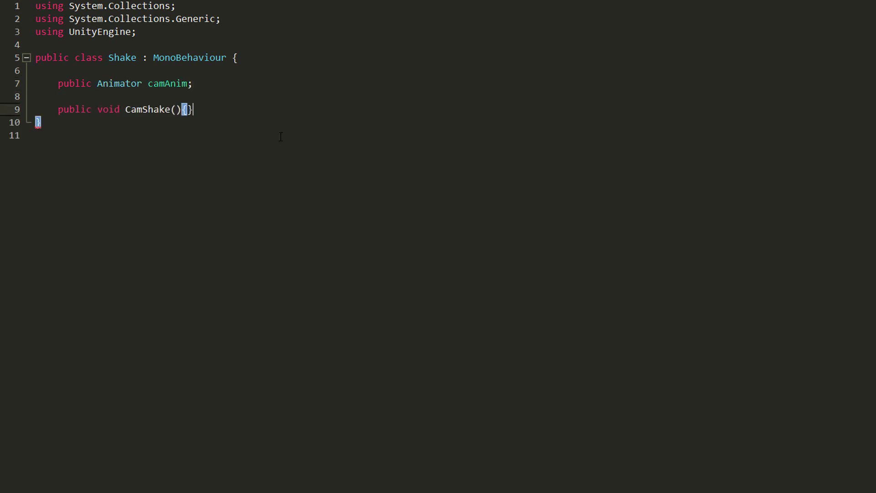
key("Return")
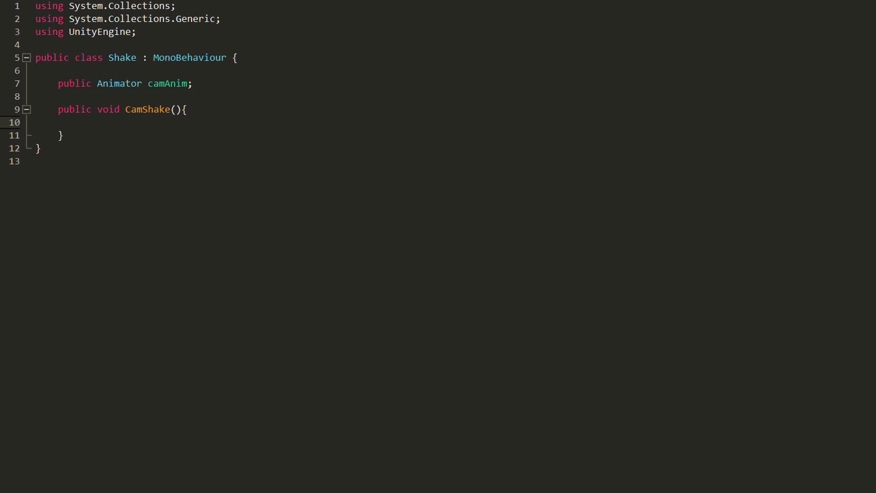
type("camAnim.SetTrigger(\"shake\");")
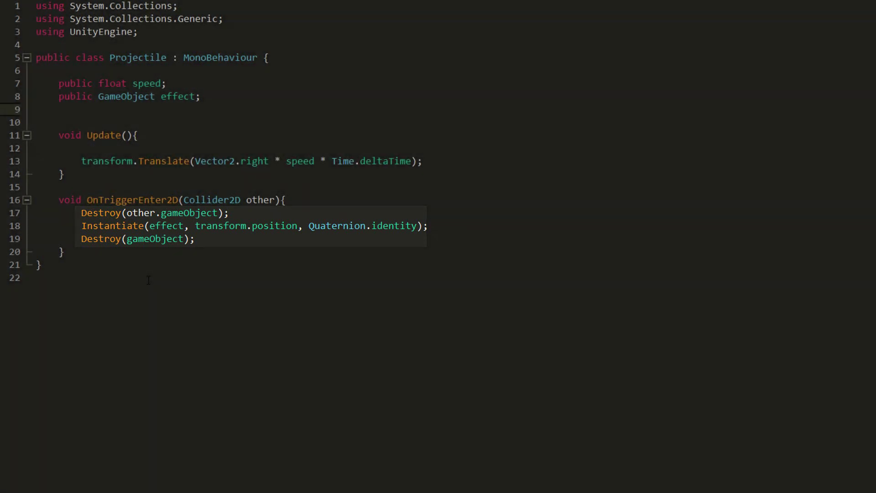
- Declare a private Shake shake field in the Projectile script
key("Return")
type("private S")
key("Tab")
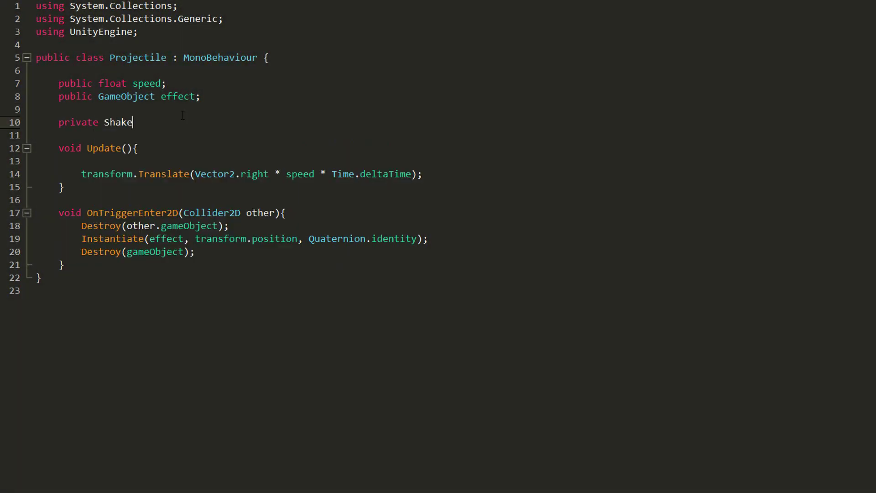
key("Return")
key("Return")
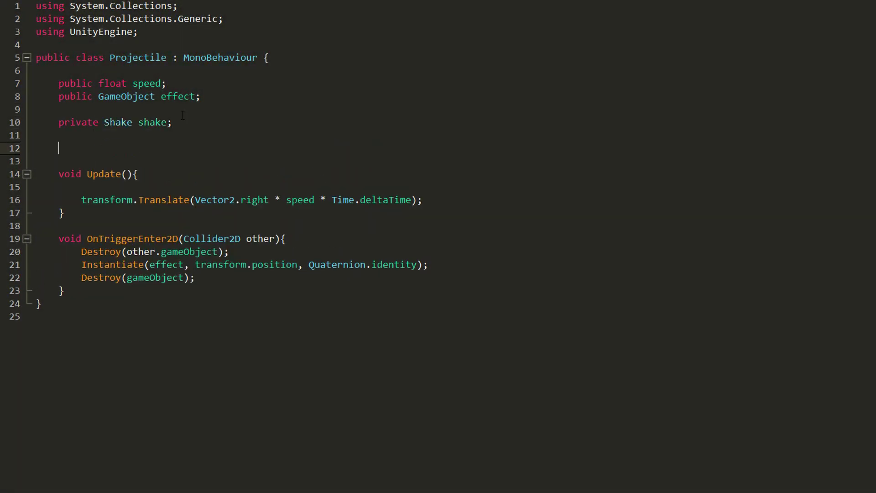
- In Start, set shake from the ScreenShake-tagged object's Shake component via FindGameObjectWithTag
key("Left")
key("Return")
type("shake = ")
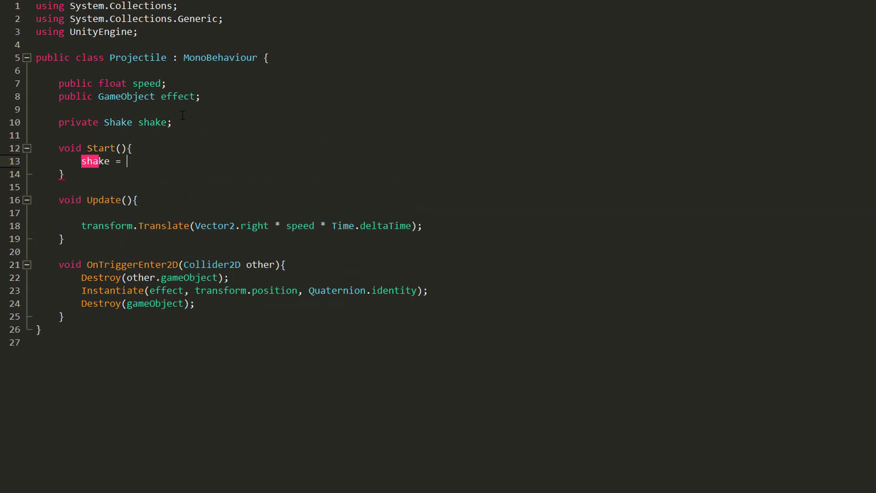
type("G")
key("Tab")
type(".Fi")
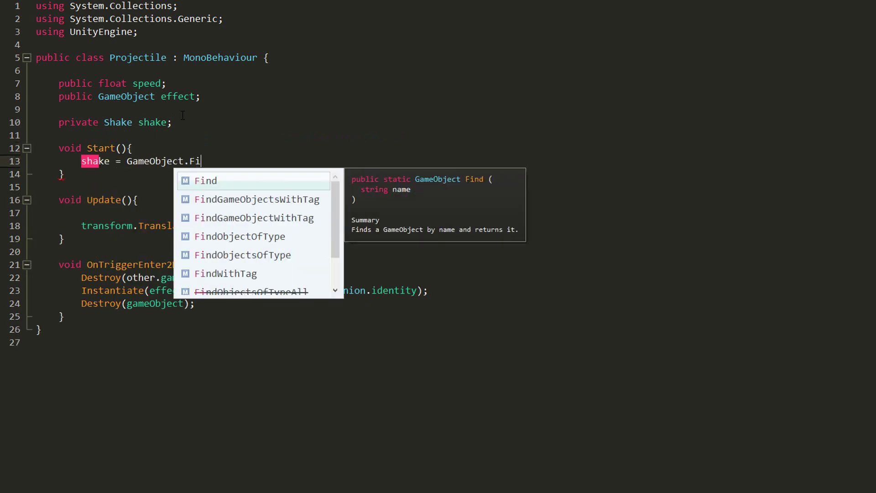
type("ndGameObjectWithTag(\"ScreenShake")
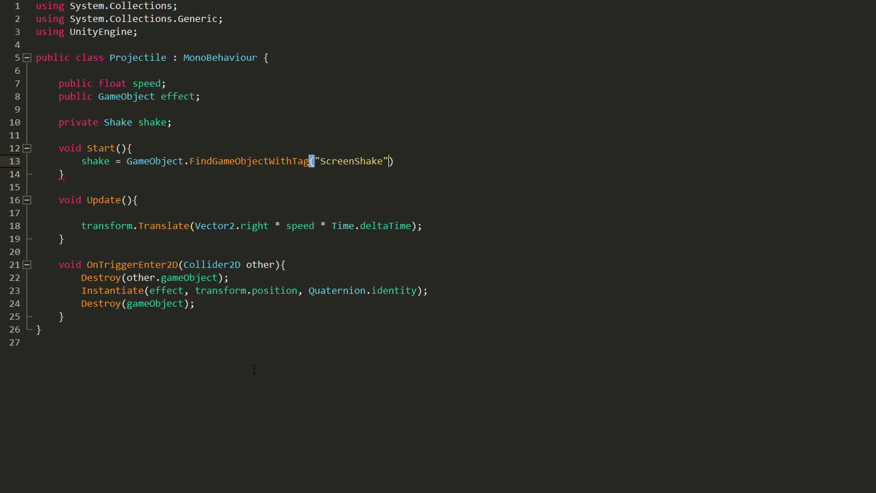
type("\").GetComponent<Shake>();")
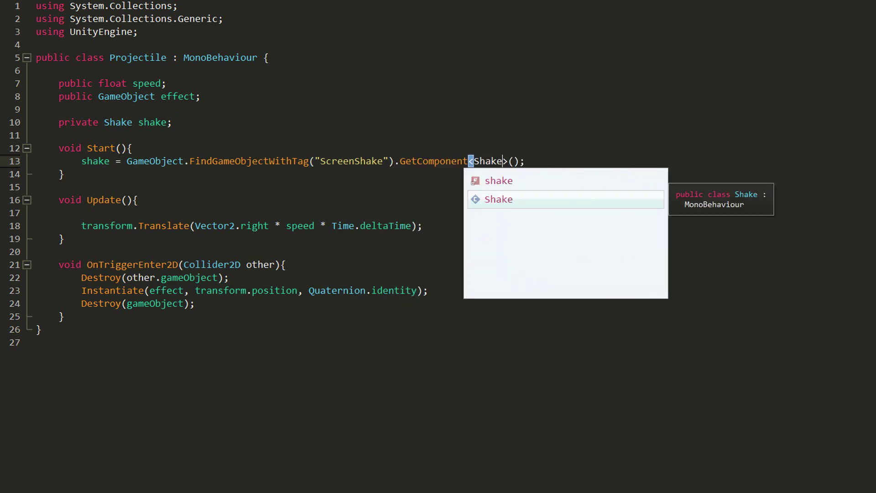
left_click(344, 307)
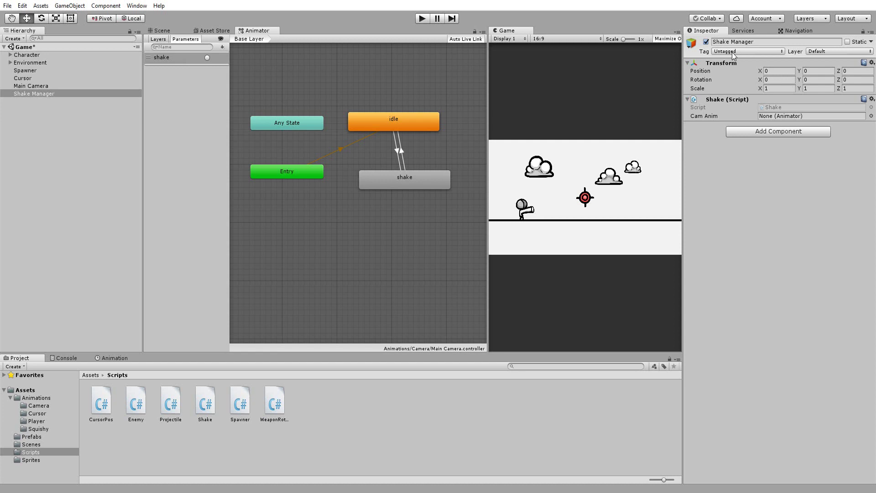
- Create a new tag named ScreenShake
left_click(733, 52)
left_click(748, 143)
left_click(855, 84)
type("ScreenShak")
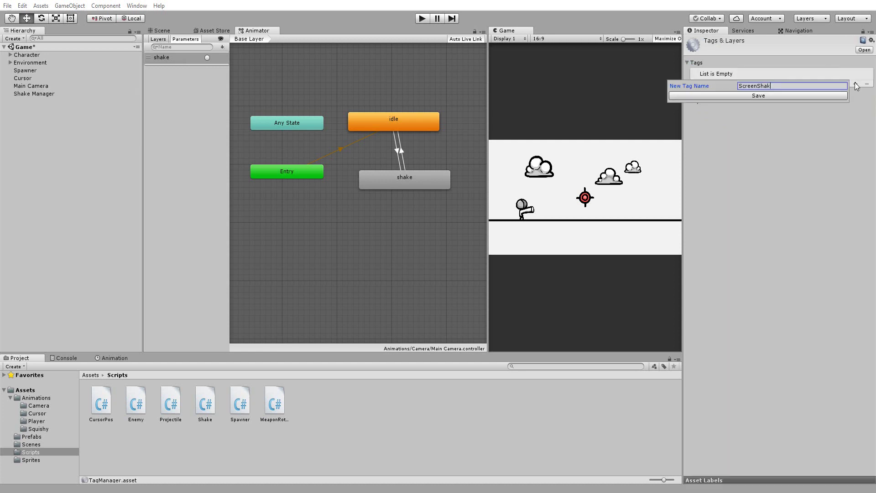
type("e")
key("Return")
- Tag Shake Manager as ScreenShake and drag Main Camera into its Cam Anim field
left_click(36, 93)
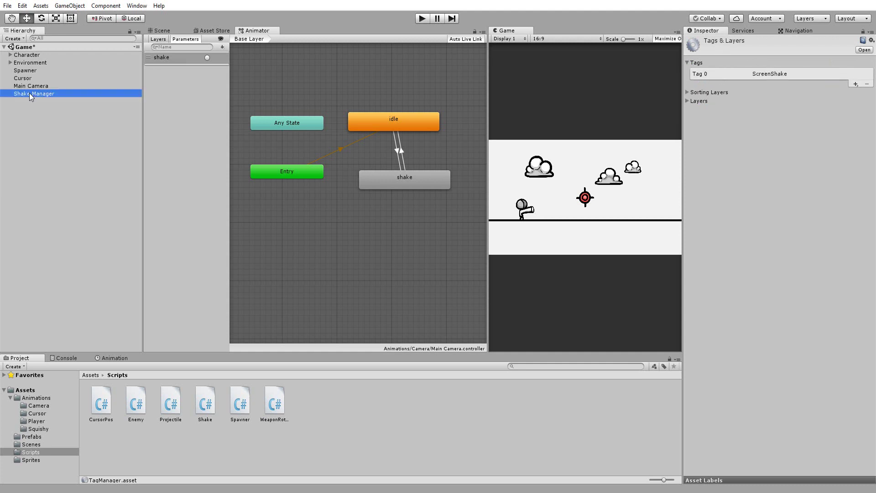
left_click(718, 53)
left_click(745, 136)
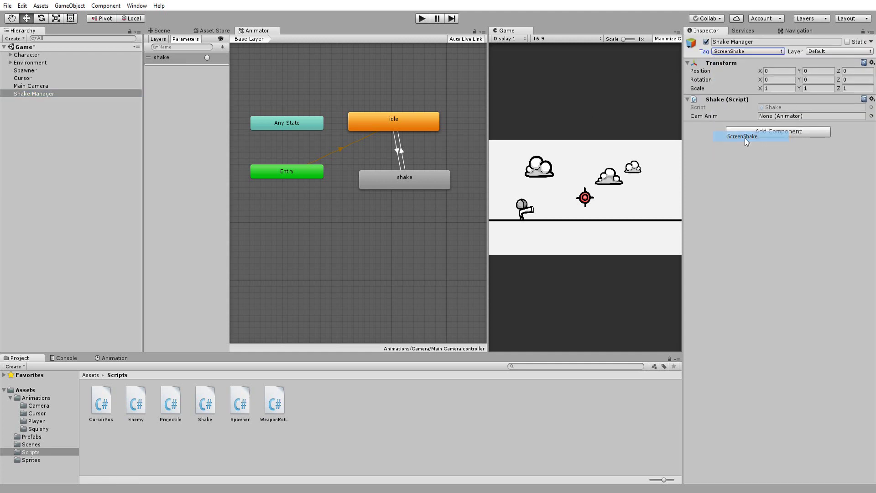
left_click_drag(32, 85, 745, 126)
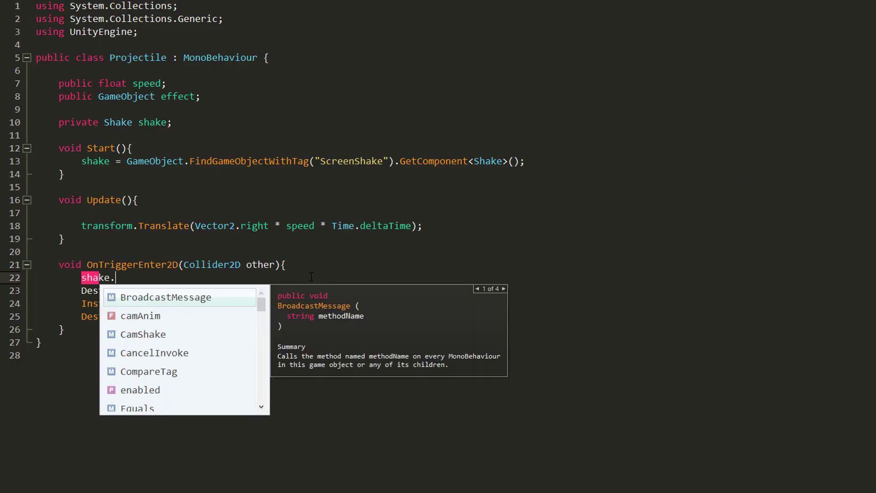
- Call shake.CamShake(); at the top of OnTriggerEnter2D in Projectile.cs
type("CamShake(")
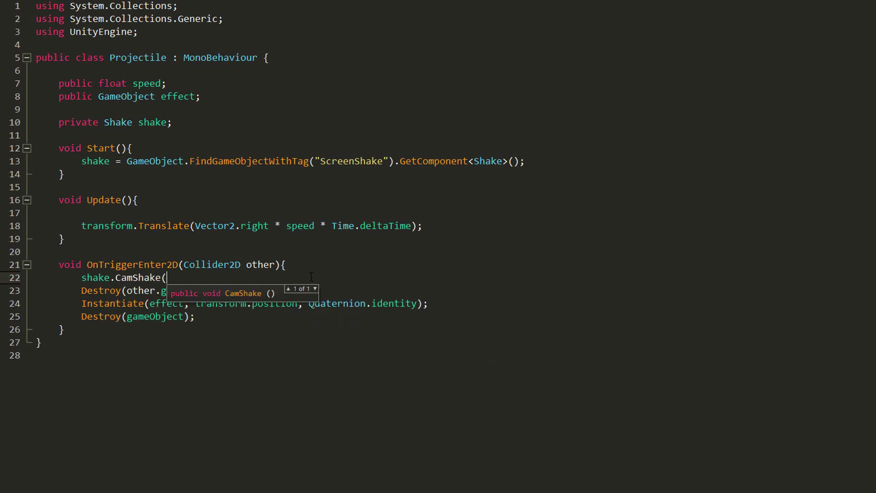
type(");")
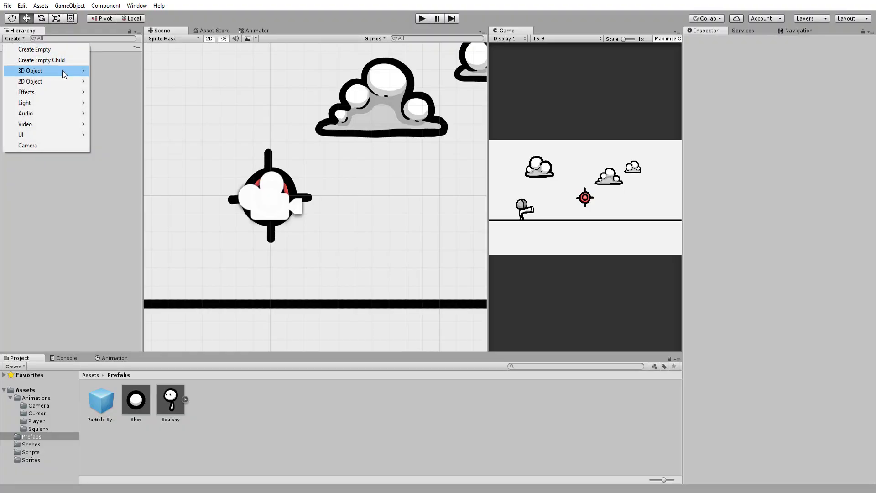
- Create an empty 'Cam Follow' object, reset its Transform to 0, 0, 0, and parent Main Camera under it
left_click(34, 49)
left_click(762, 42)
type("Cam Follow")
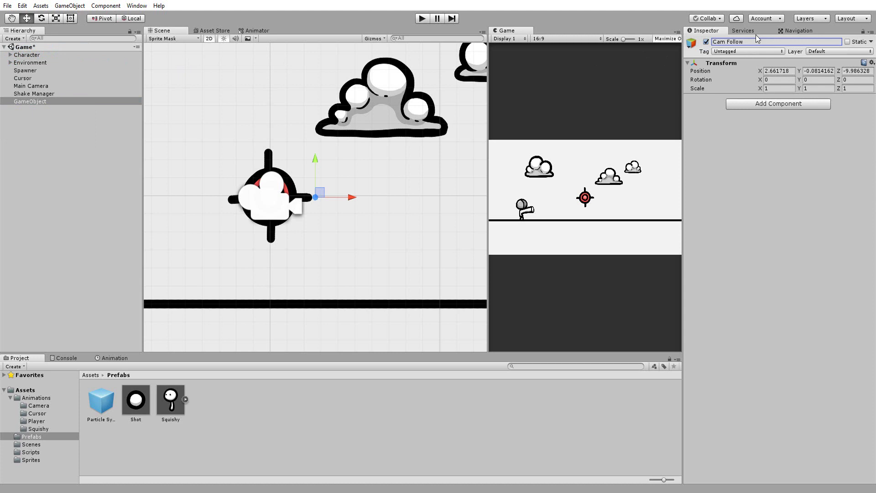
key("Return")
left_click(871, 62)
left_click(796, 71)
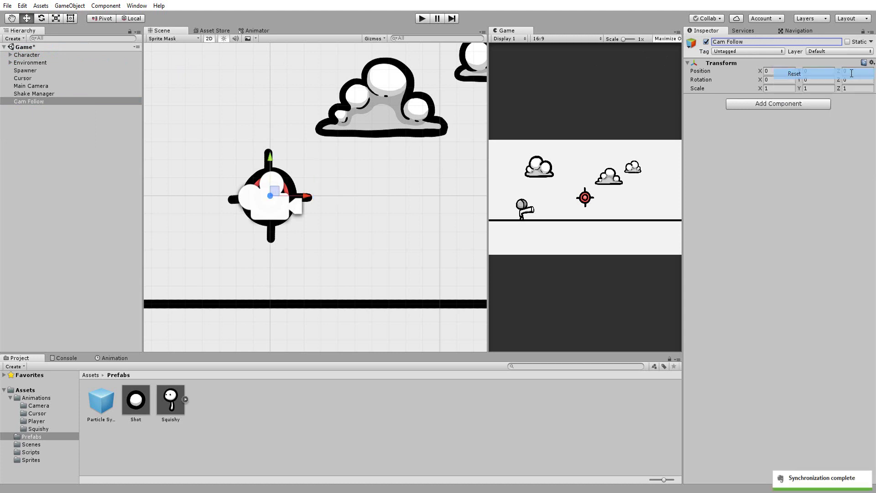
left_click_drag(31, 86, 46, 102)
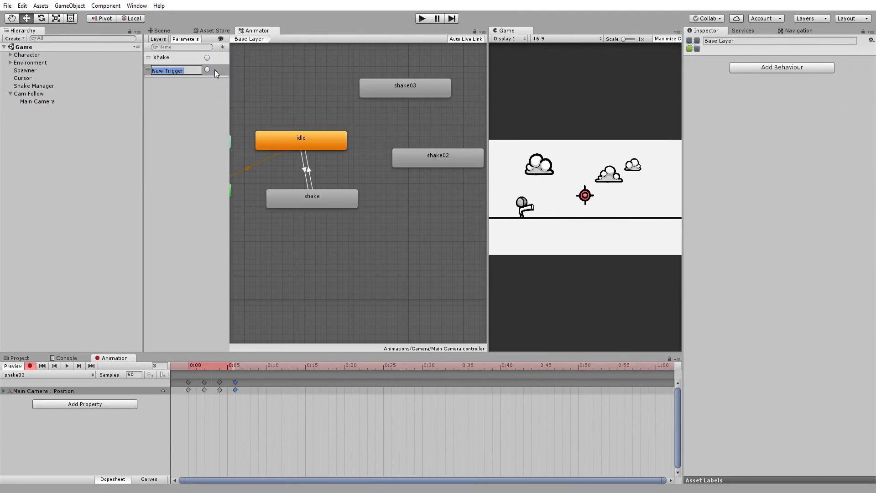
- Add a shake02 trigger parameter and a transition from idle to the shake02 state
type("shake02")
key("Return")
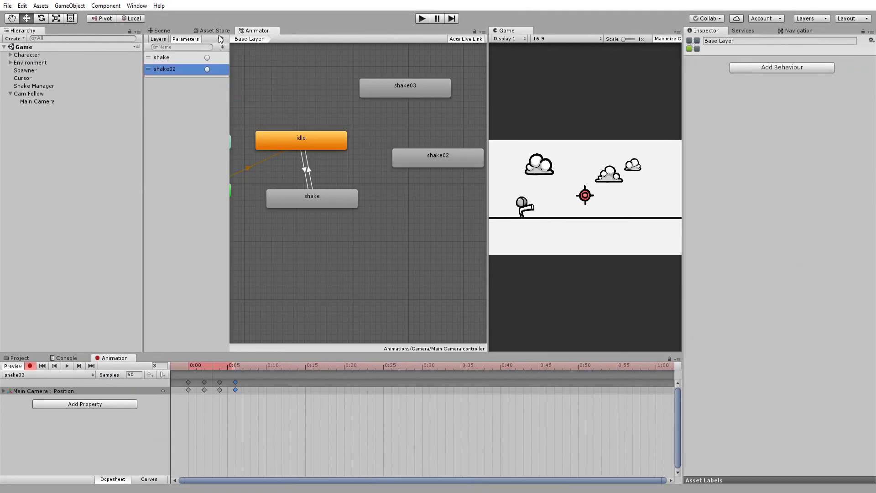
right_click(313, 140)
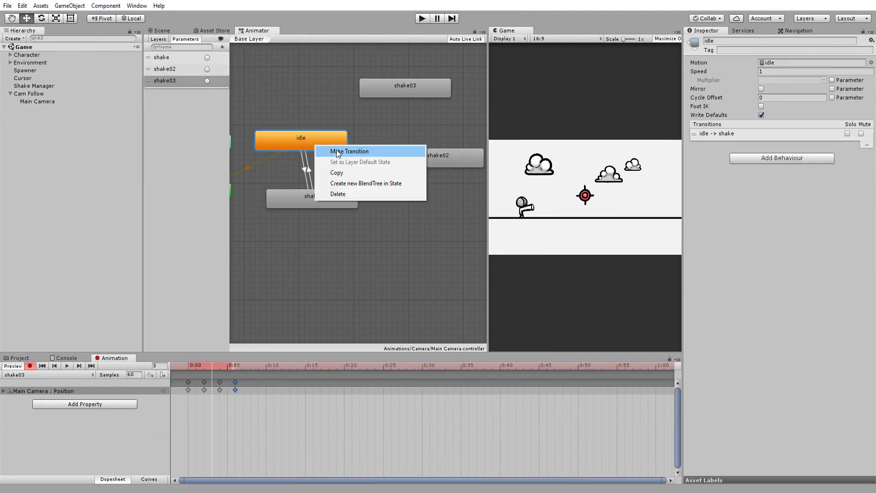
left_click(323, 147)
left_click(437, 157)
- Add a transition from idle to the shake03 state and give it a condition
right_click(314, 139)
left_click(324, 146)
left_click(404, 88)
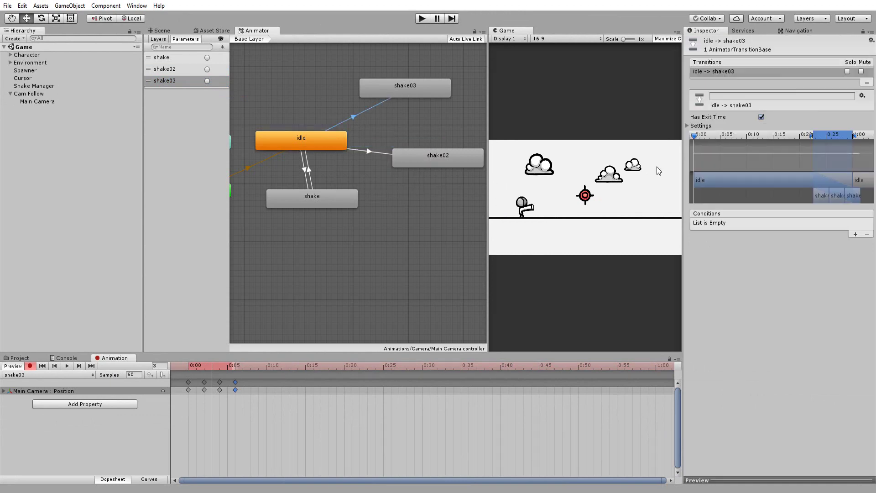
left_click(856, 234)
- Set the idle-to-shake03 condition to shake03, then declare int rand = Random.Range(0, 3) in CamShake
left_click(782, 224)
left_click(803, 258)
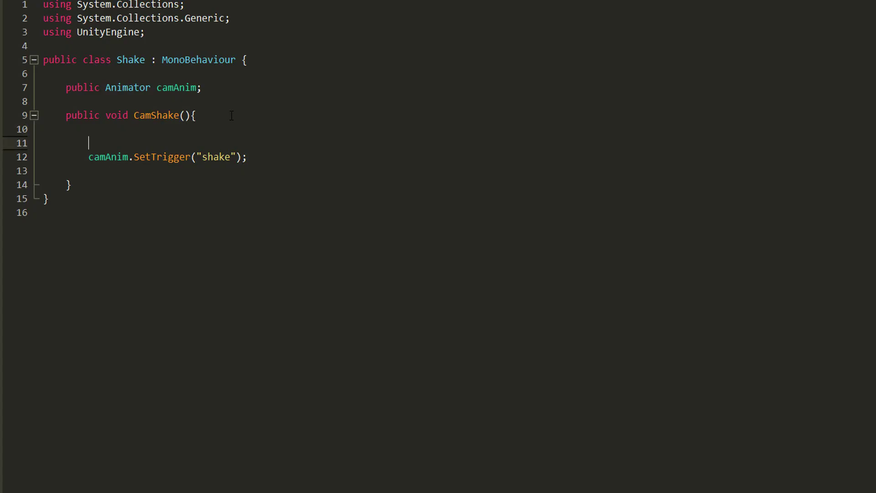
type("int rand = Random.Range")
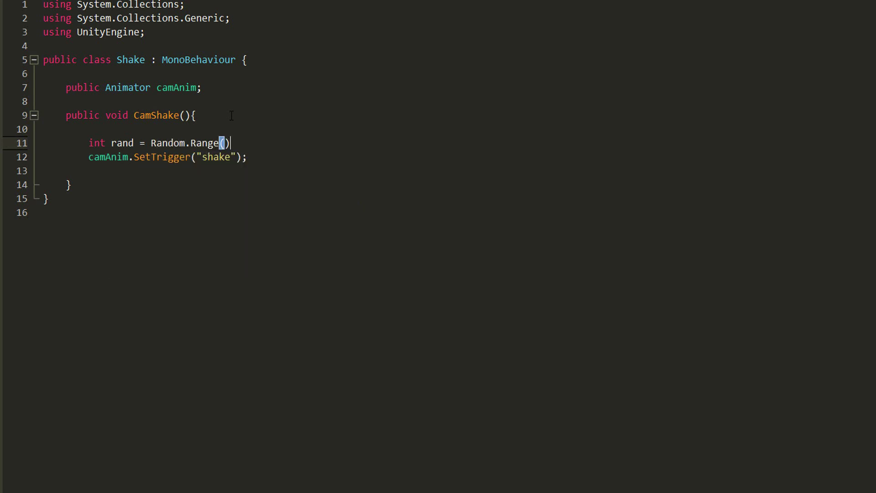
type("(0, );")
key("Left")
key("Left")
type("0, ")
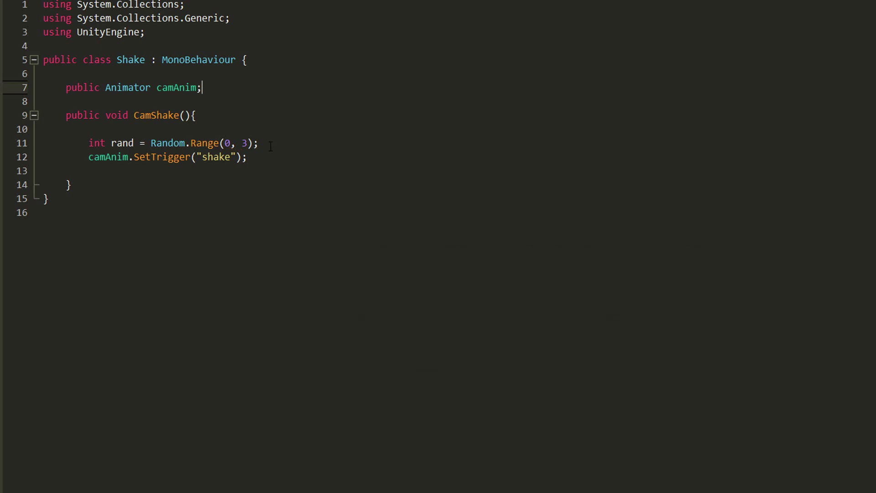
- Add an if(rand) block and move the SetTrigger shake call inside it
left_click(271, 146)
key("Return")
type("if(rand ){")
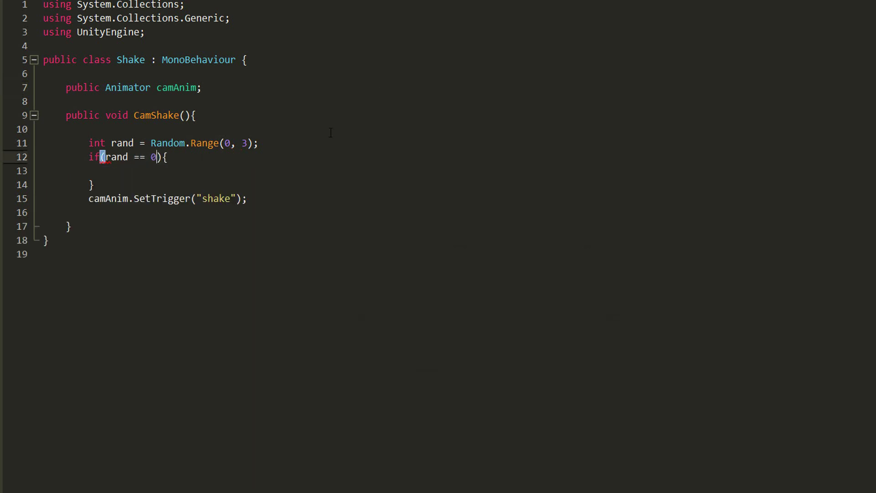
left_click(327, 129)
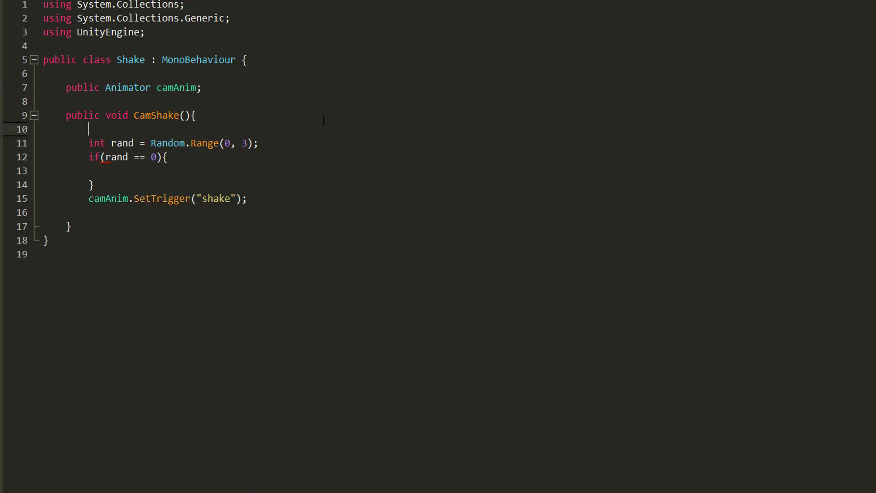
left_click_drag(254, 194, 81, 197)
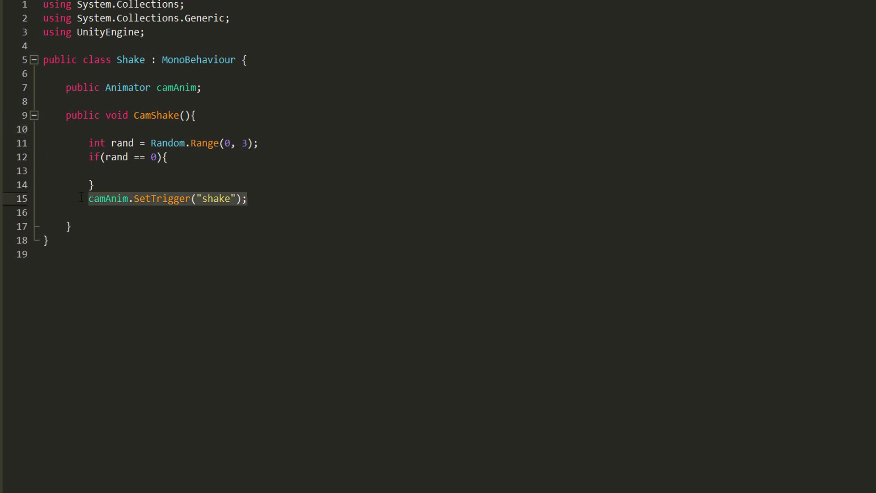
key("ctrl+x")
left_click(116, 172)
key("ctrl+v")
- Add else-if branches for rand == 1 and rand == 2 firing the shake02 and shake03 triggers
key("Down")
type("else if")
key("Tab")
key("Tab")
type("ran")
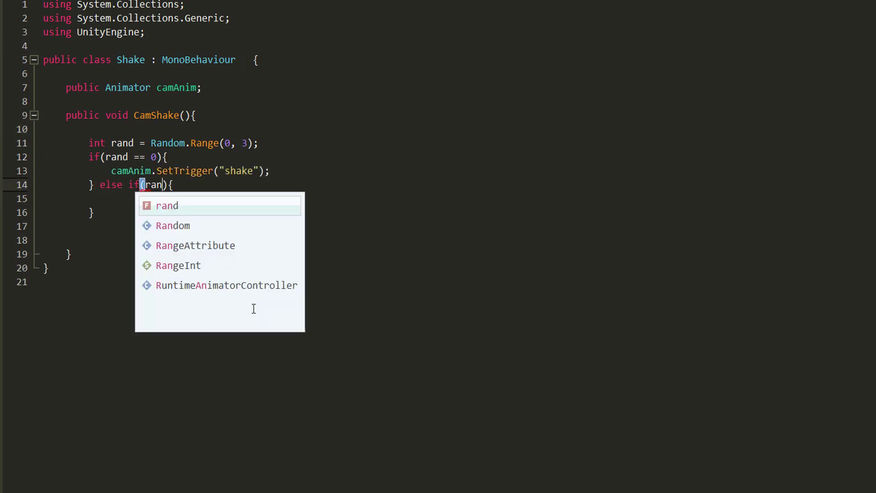
type("d == 1")
key("Down")
key("ctrl+v")
type("02")
key("ctrl+v")
key("BackSpace")
type("3")
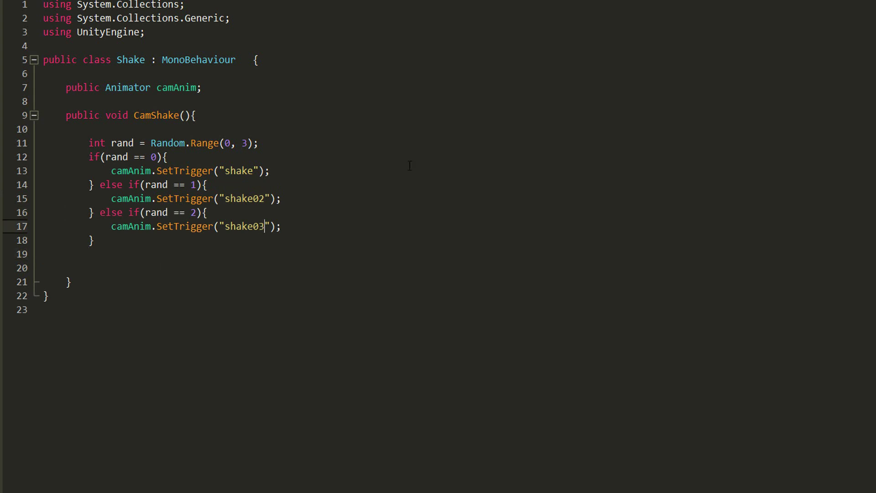